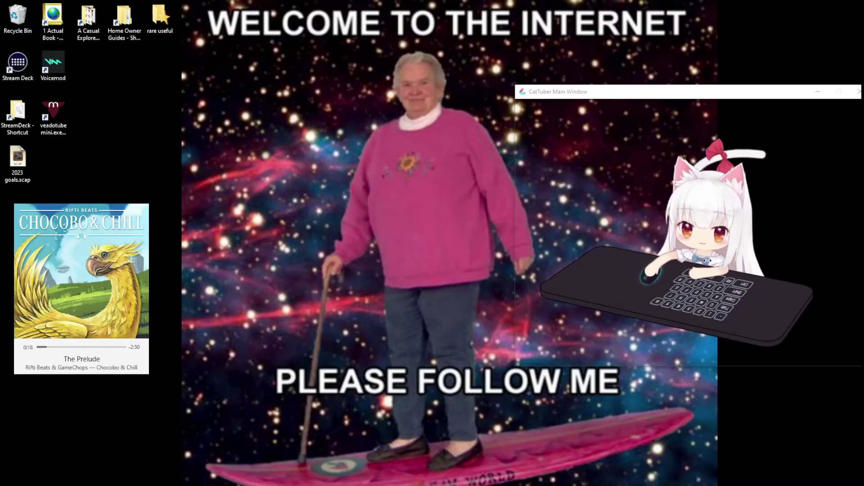
# Step: Move the CatTuber main window higher on the desktop and test the avatar's reactions to mouse and keyboard input
pyautogui.moveTo(692, 97); pyautogui.dragTo(704, 63)
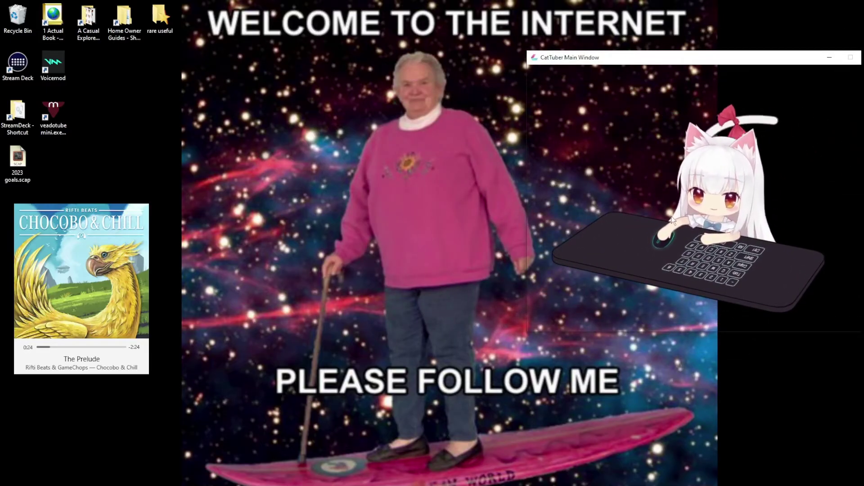
pyautogui.click(407, 177)
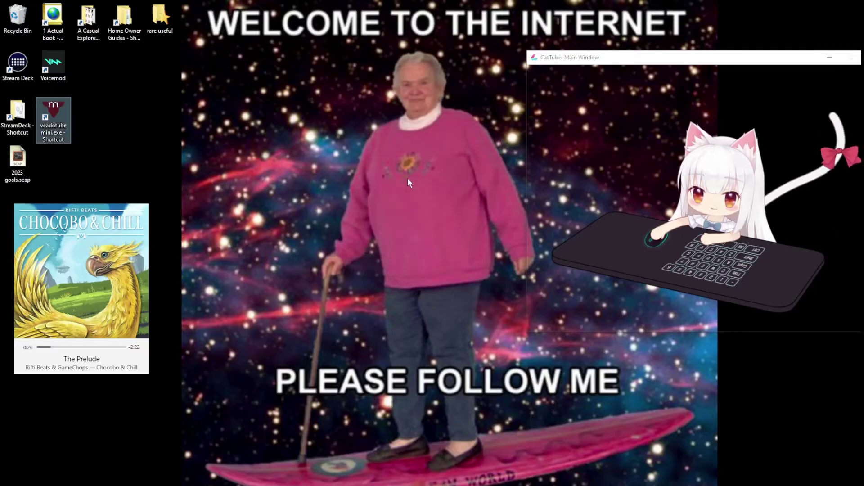
pyautogui.press('a')
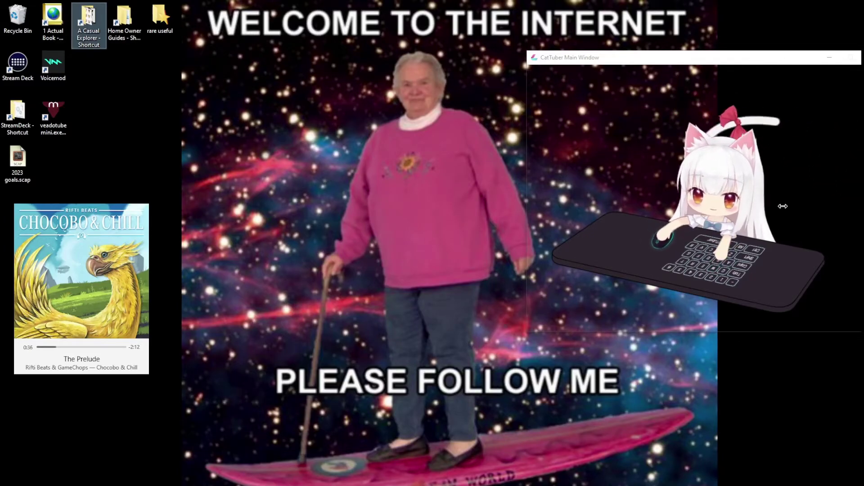
# Step: Open the avatar's settings and place the settings window beside the avatar so both are in view
pyautogui.rightClick(721, 193)
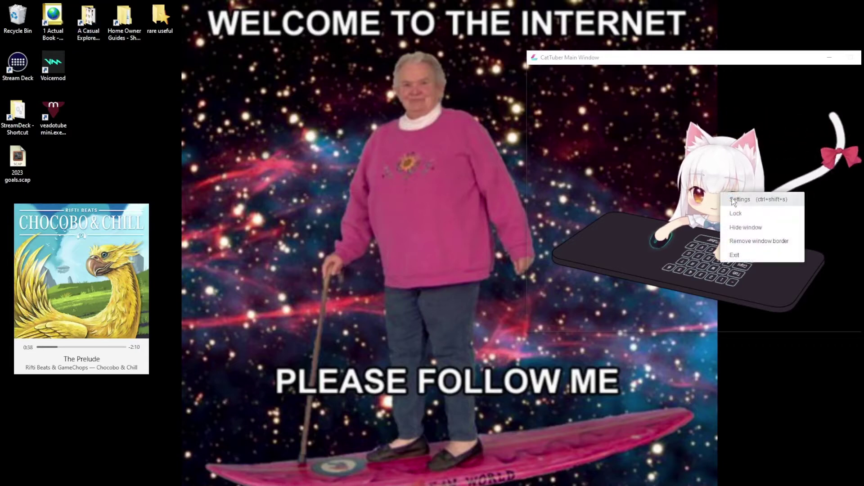
pyautogui.click(737, 200)
pyautogui.moveTo(520, 116); pyautogui.dragTo(364, 82)
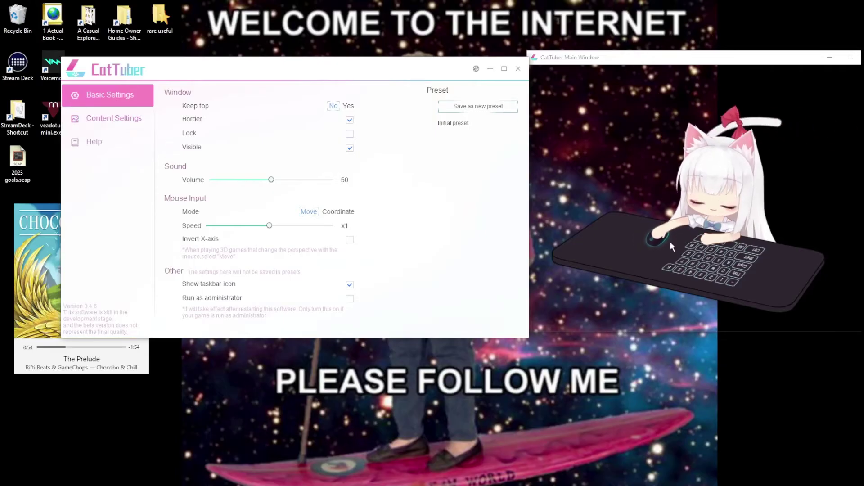
# Step: Open the model selection for the main window's Table in the content settings
pyautogui.click(121, 120)
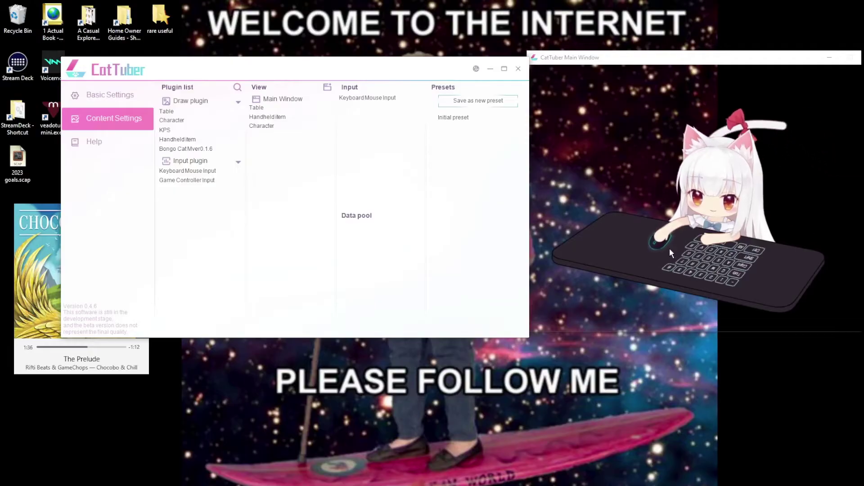
pyautogui.rightClick(259, 111)
pyautogui.click(283, 133)
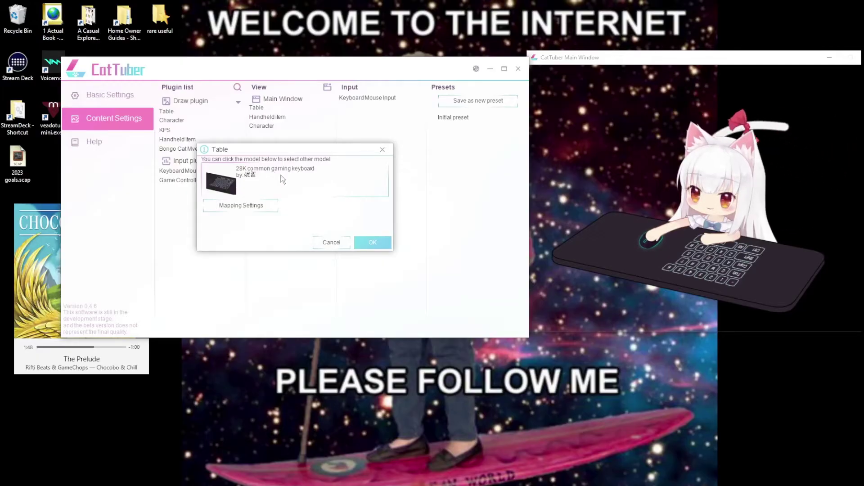
pyautogui.click(282, 179)
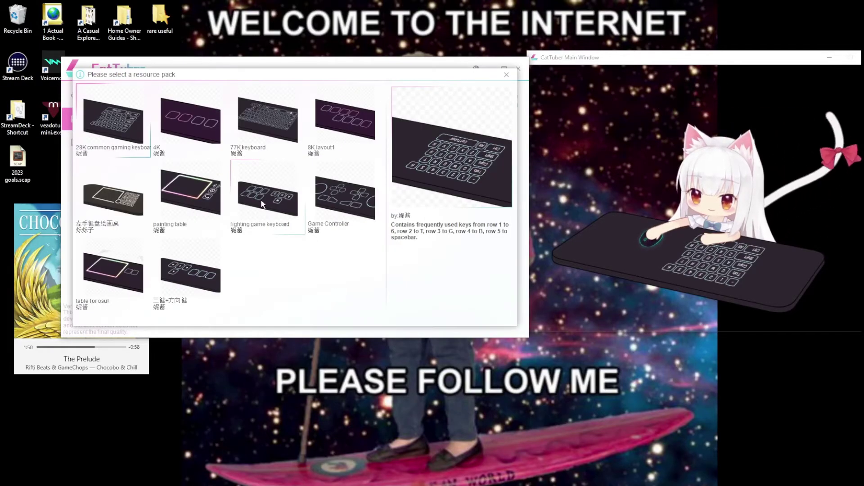
# Step: Try the Game Controller, 8K layout1 and painting table models on the avatar's table
pyautogui.click(347, 194)
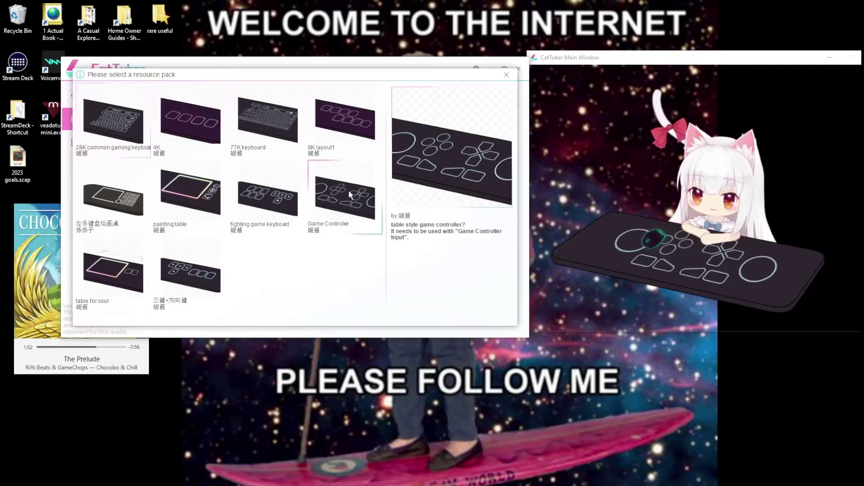
pyautogui.click(349, 129)
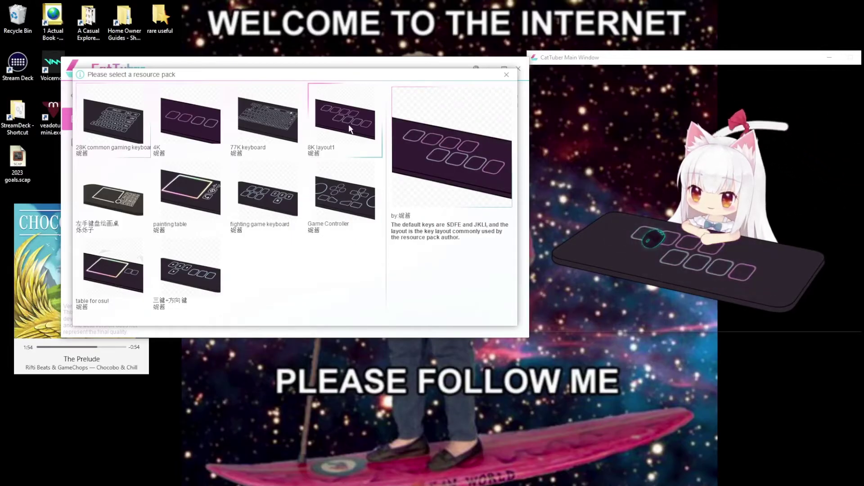
pyautogui.click(194, 195)
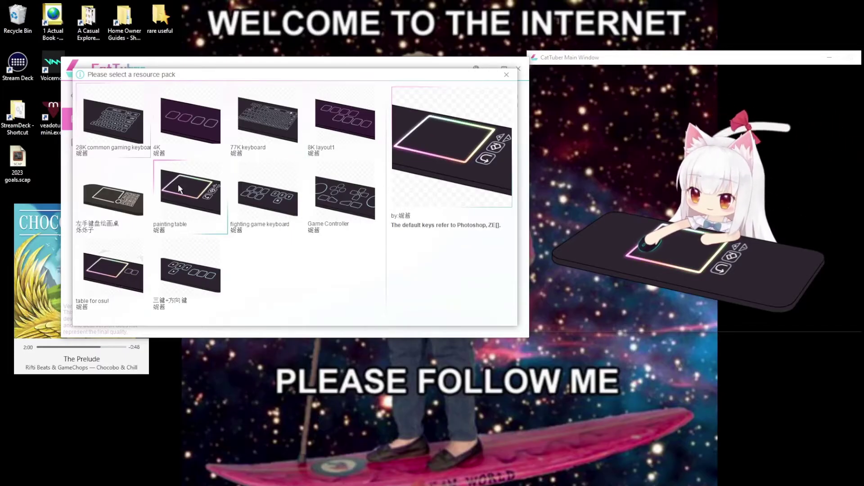
# Step: Set the table model to 77K keyboard and apply the Table settings
pyautogui.click(272, 121)
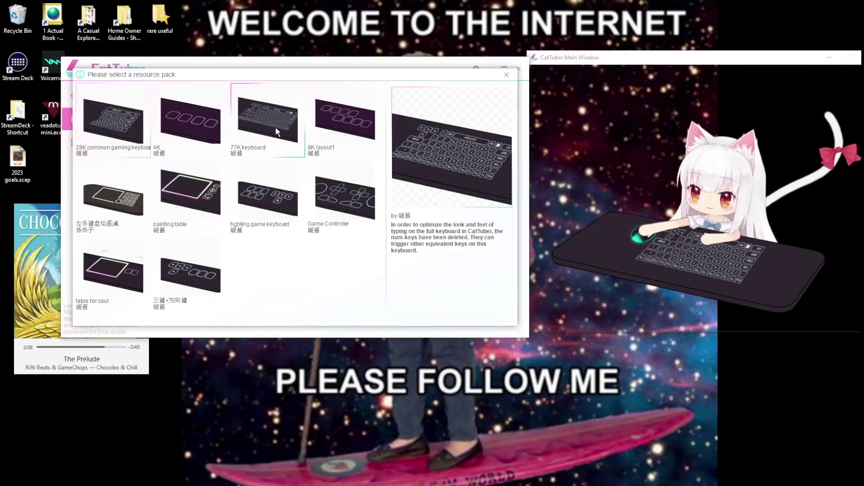
pyautogui.click(507, 75)
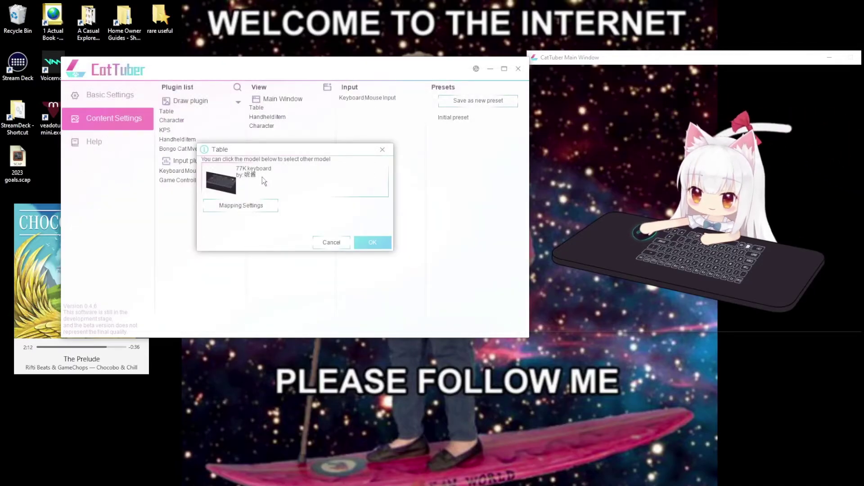
pyautogui.click(373, 241)
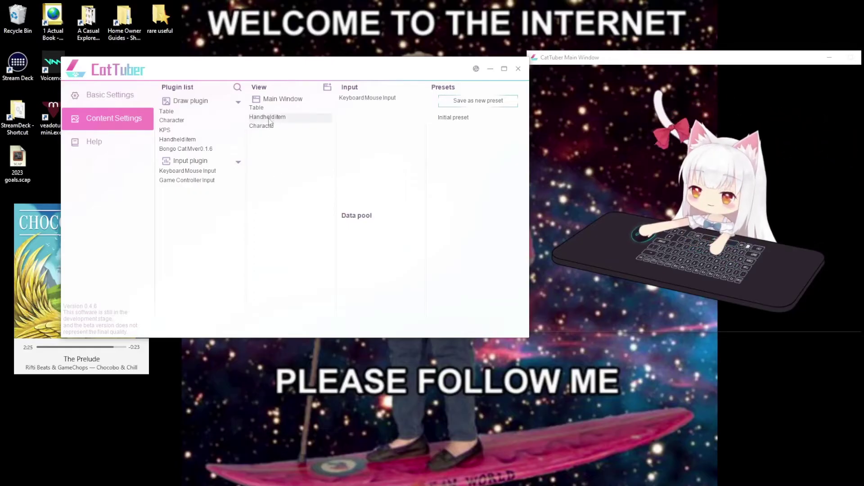
# Step: Open the Handheld item settings, try the black RGB pen, and select the black RGB mouse as the model
pyautogui.rightClick(269, 118)
pyautogui.click(290, 140)
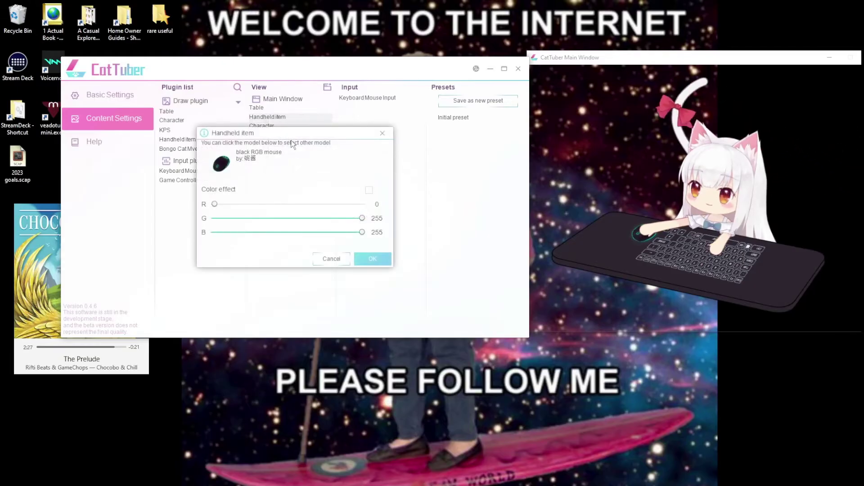
pyautogui.click(239, 155)
pyautogui.click(202, 135)
pyautogui.click(118, 127)
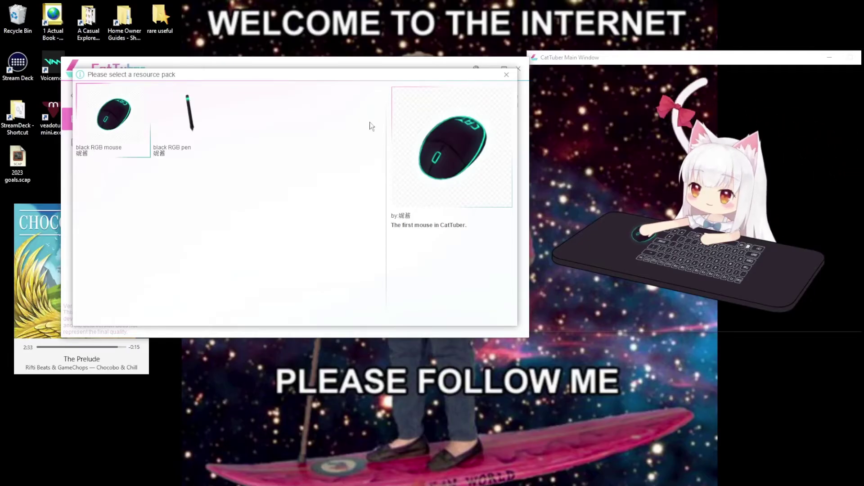
pyautogui.click(507, 75)
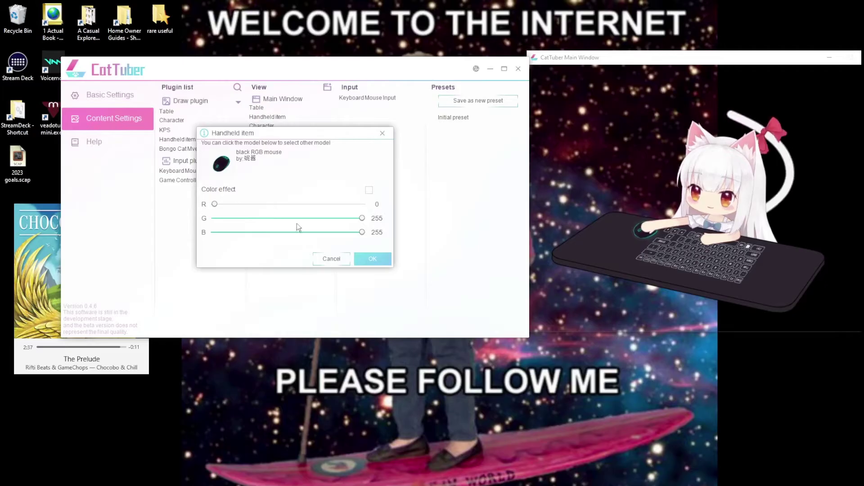
# Step: Try different RGB values and the color effect on the handheld mouse, and apply R 6, G 255, B 255 with Color effect off
pyautogui.moveTo(215, 204); pyautogui.dragTo(322, 203)
pyautogui.moveTo(382, 194); pyautogui.dragTo(218, 203)
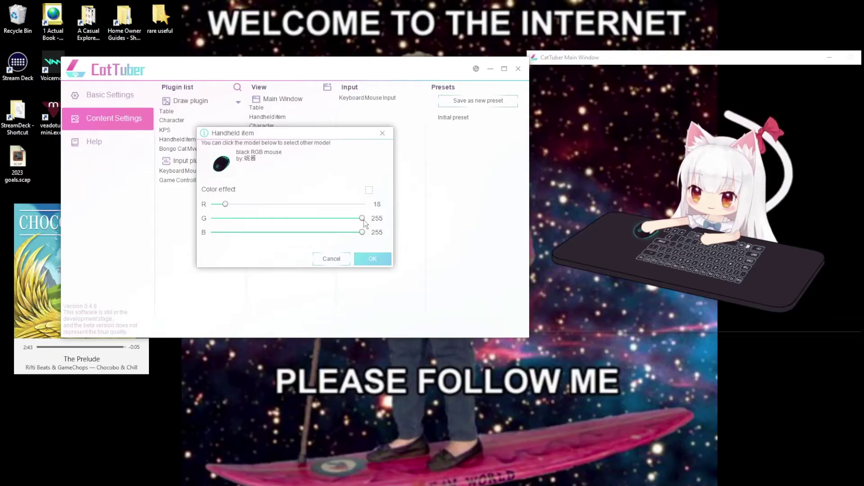
pyautogui.moveTo(362, 218); pyautogui.dragTo(248, 218)
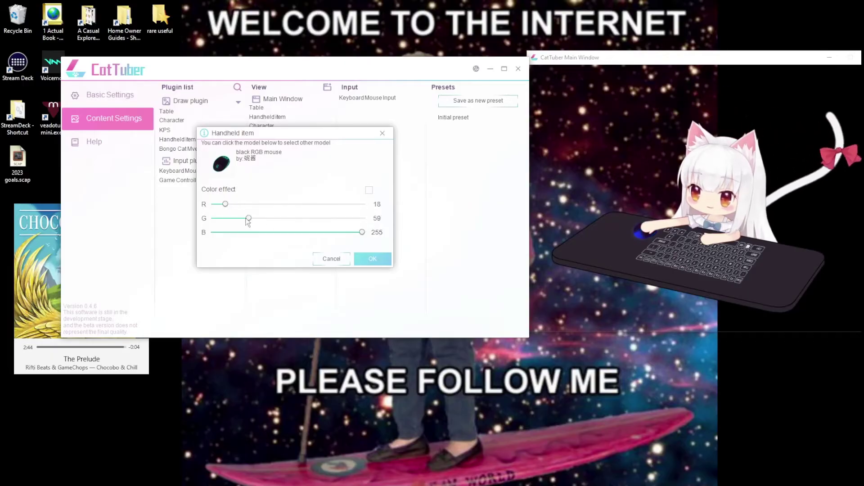
pyautogui.click(219, 203)
pyautogui.click(370, 192)
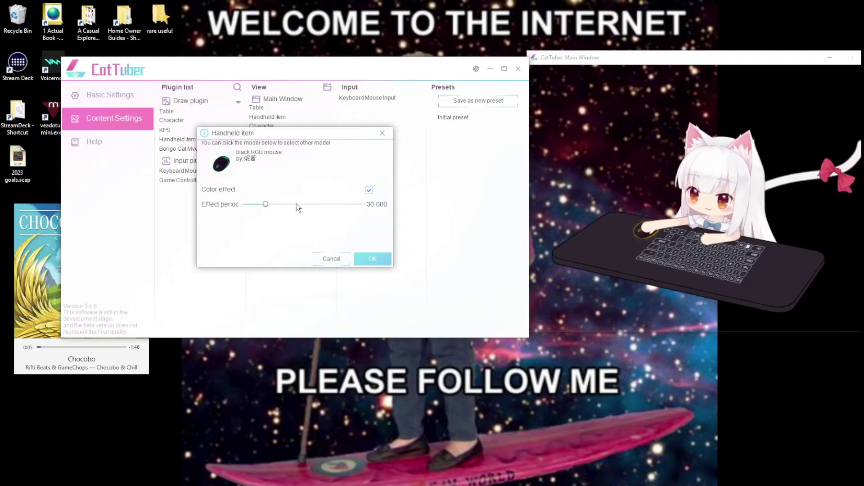
pyautogui.click(369, 191)
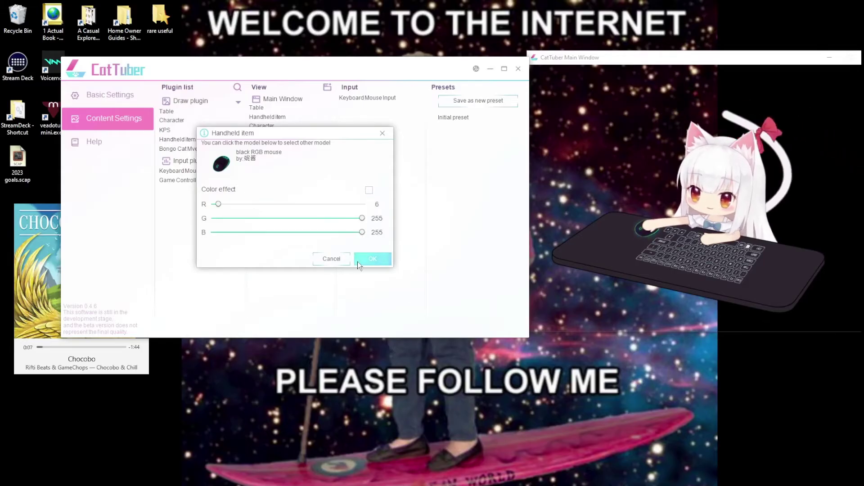
pyautogui.click(369, 258)
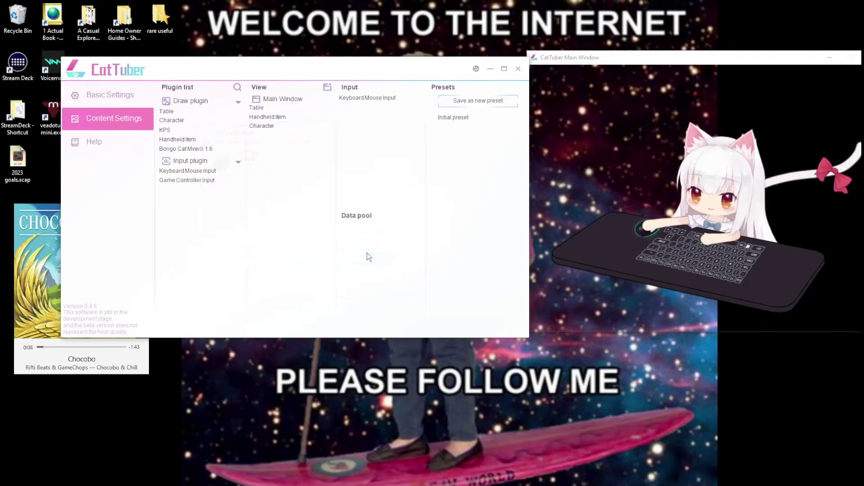
# Step: Try the brown-haired and blonde animal-eared models in the Character settings, and apply Mimi again
pyautogui.rightClick(267, 127)
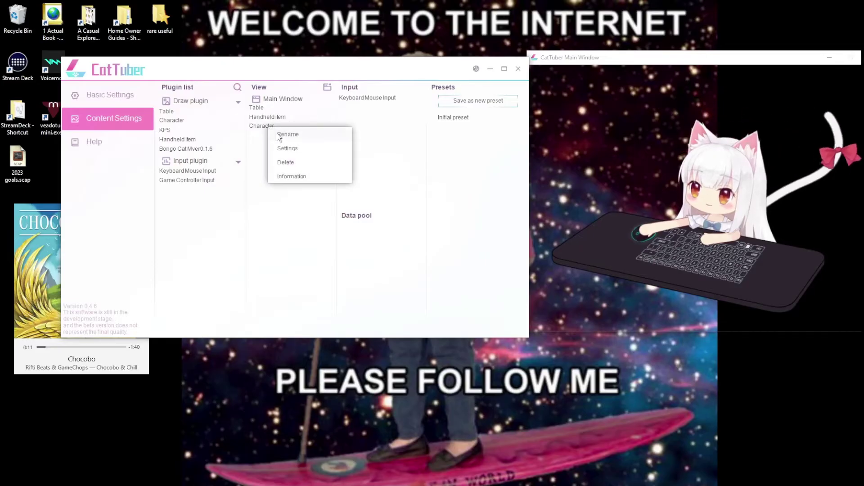
pyautogui.click(295, 150)
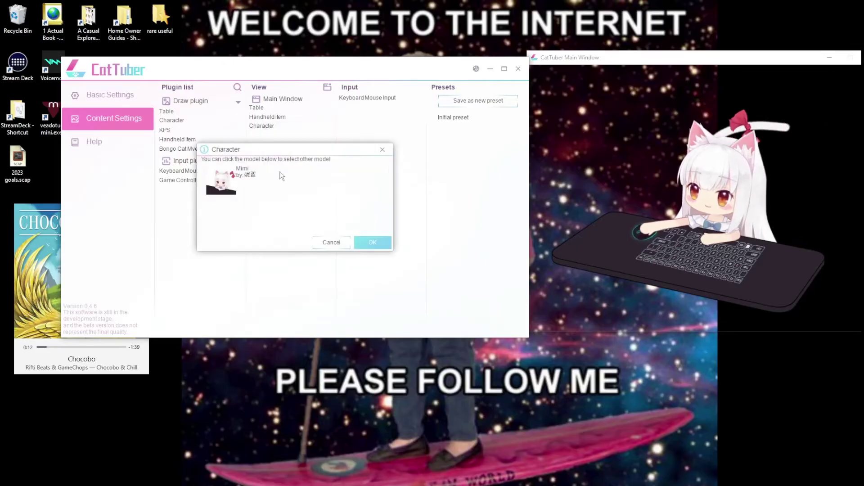
pyautogui.click(255, 178)
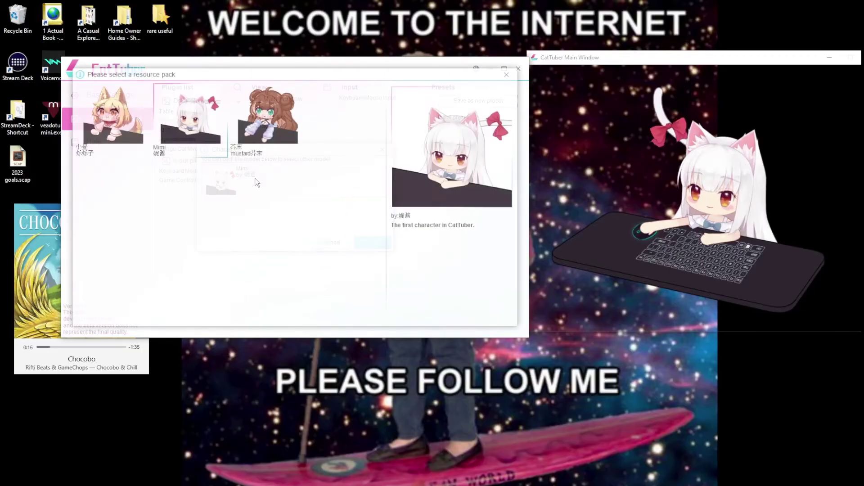
pyautogui.click(270, 125)
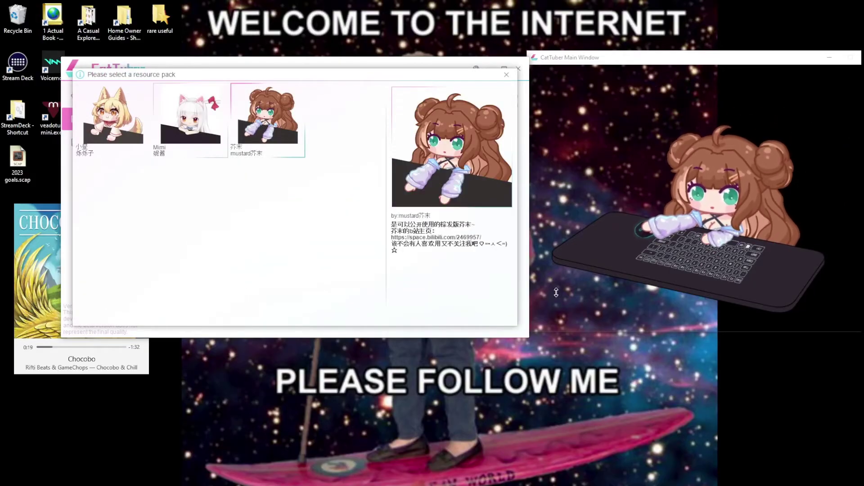
pyautogui.click(114, 117)
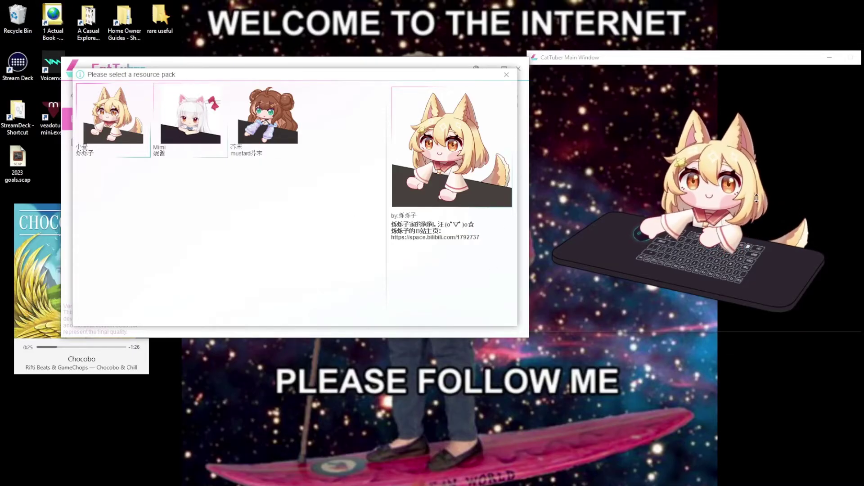
pyautogui.click(204, 114)
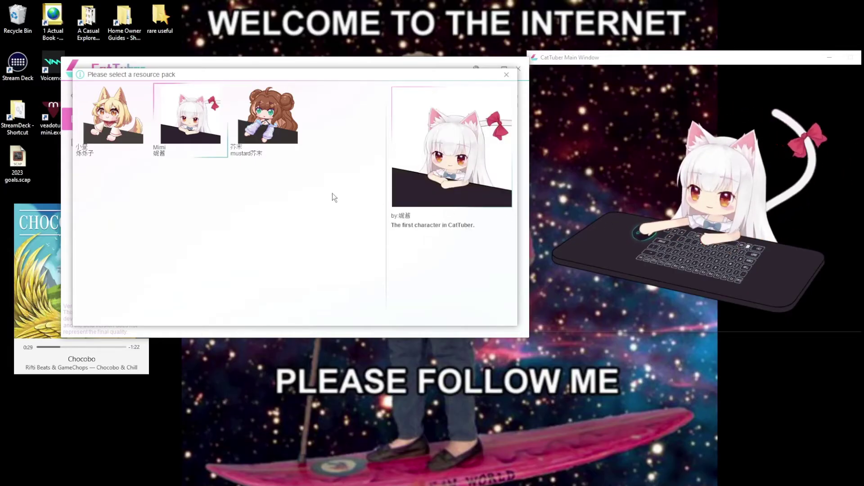
pyautogui.click(507, 76)
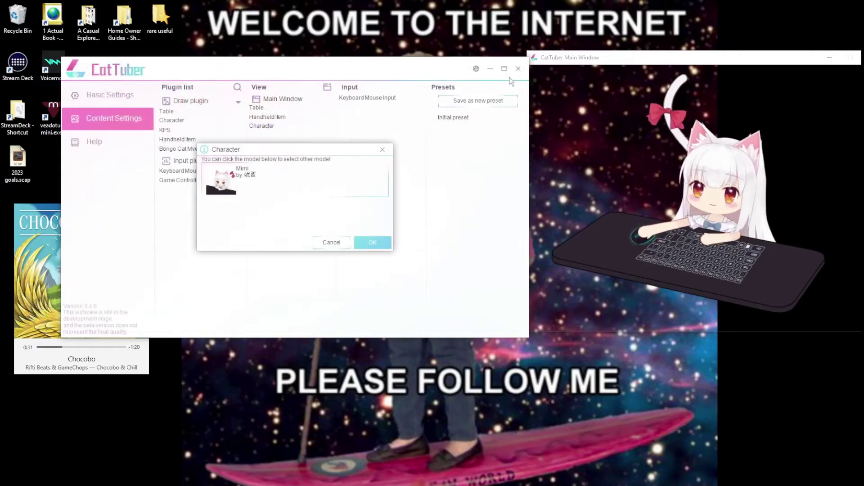
pyautogui.click(379, 243)
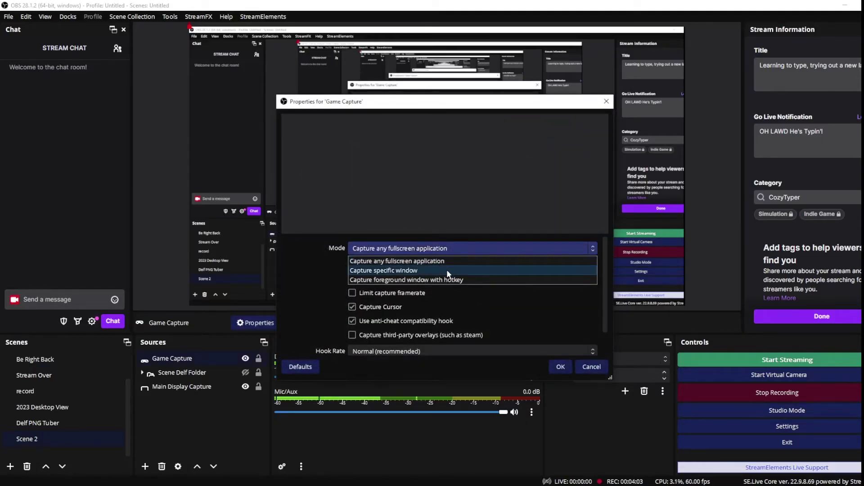
# Step: In OBS, set the Game Capture source to capture the specific window [CatTuber.exe]: CatTuberWindow and allow transparency
pyautogui.click(447, 270)
pyautogui.click(446, 267)
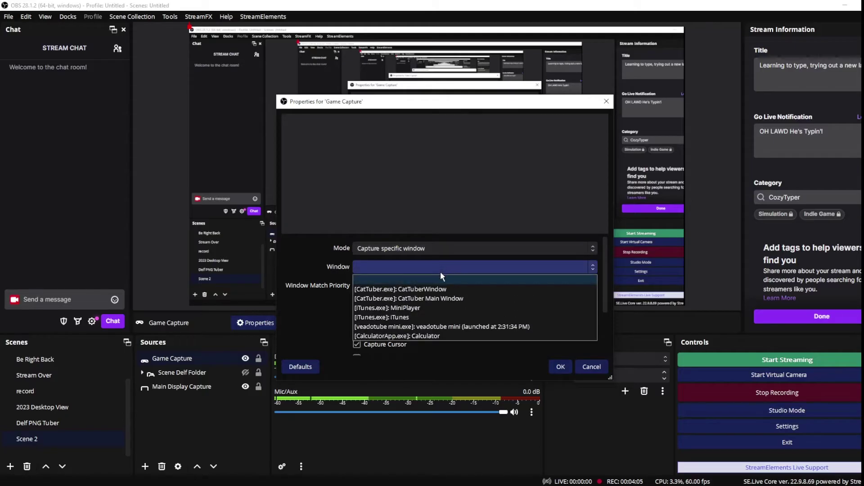
pyautogui.click(457, 291)
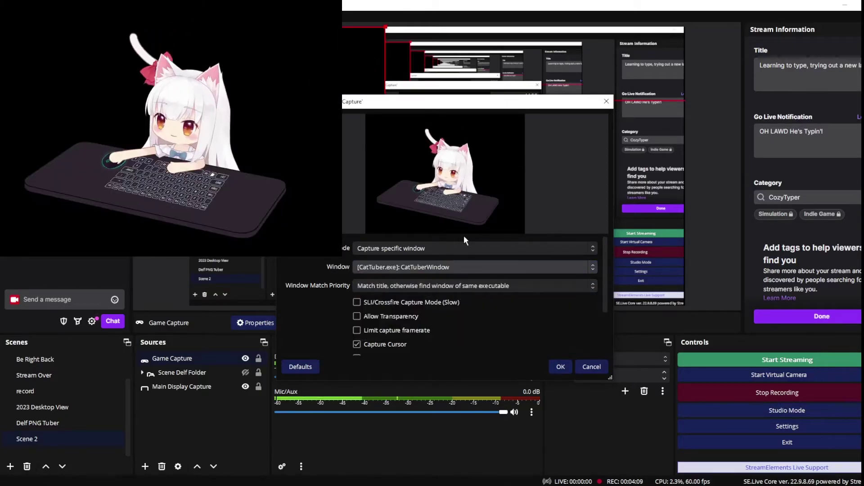
pyautogui.moveTo(450, 101); pyautogui.dragTo(547, 102)
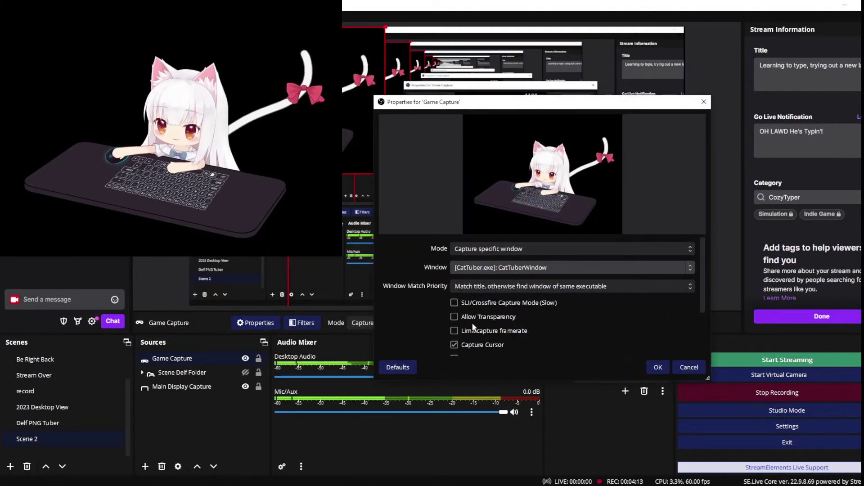
pyautogui.click(454, 317)
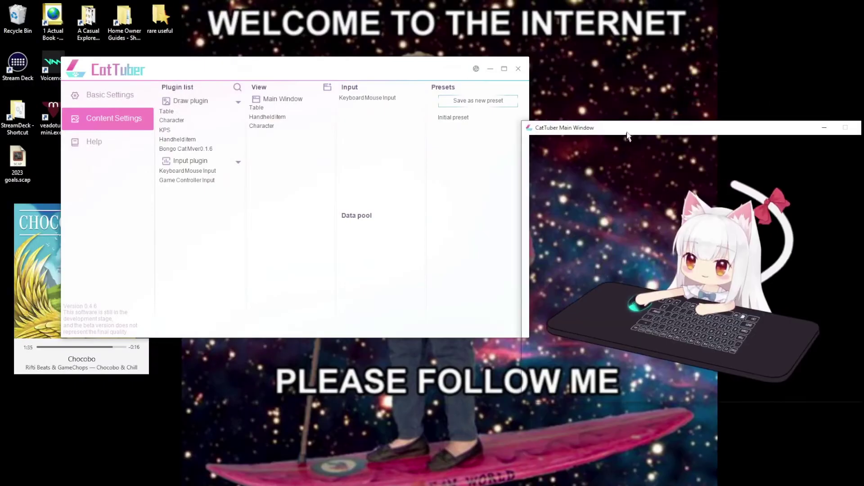
# Step: Switch back to CatTuber and move its main window slightly higher on the desktop
pyautogui.moveTo(629, 127); pyautogui.dragTo(627, 108)
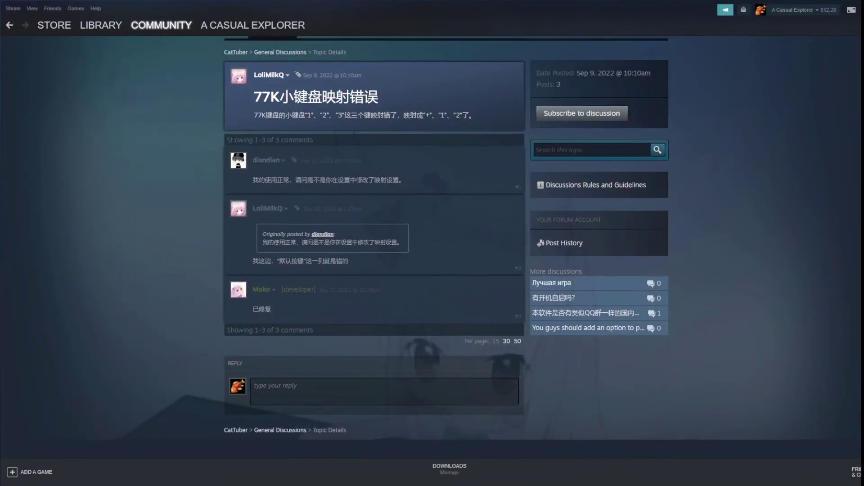
# Step: Return to the CatTuber discussions list, open the topic "Can you make your own cat dude?" and read through its replies
pyautogui.scroll(1, 234, 143)
pyautogui.hotkey('alt', 'Left')
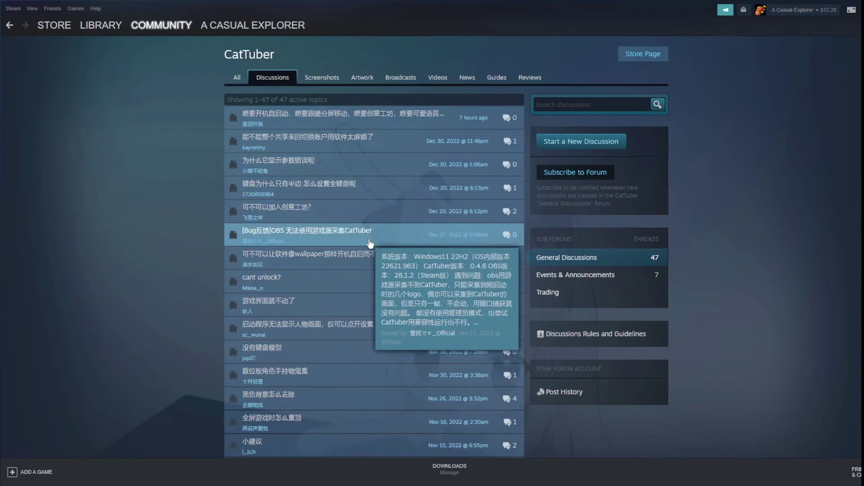
pyautogui.scroll(-3, 355, 293)
pyautogui.moveTo(293, 328)
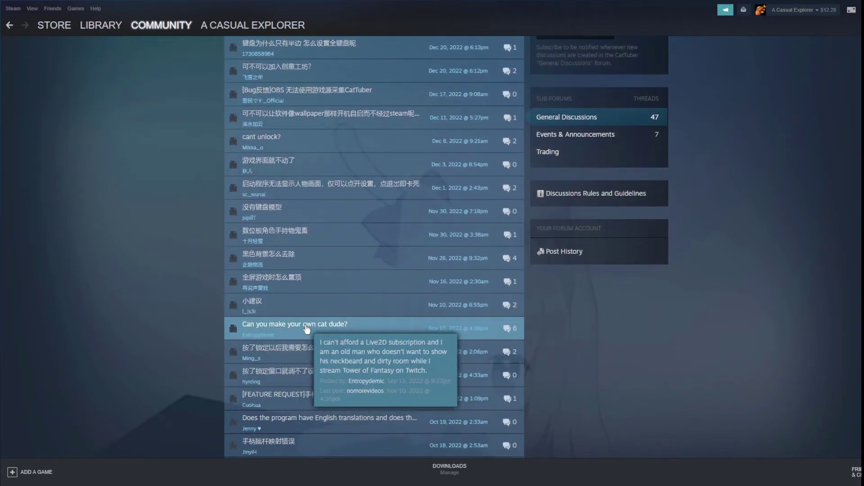
pyautogui.click(306, 329)
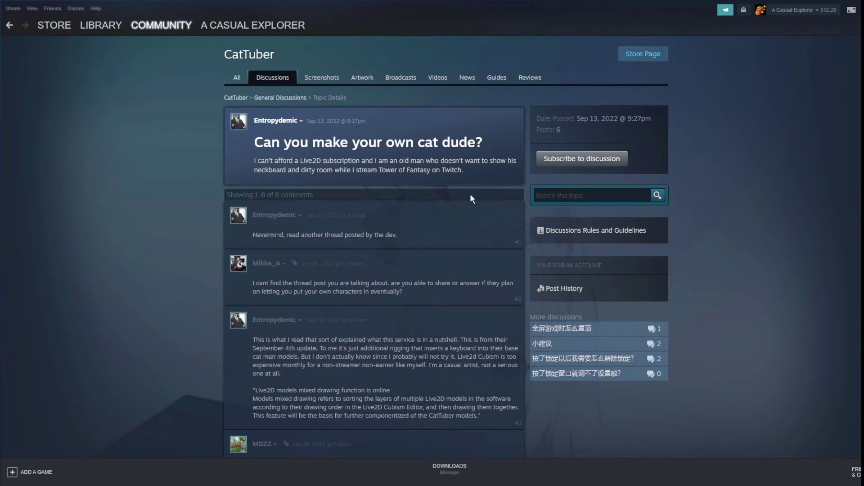
pyautogui.scroll(-2, 428, 221)
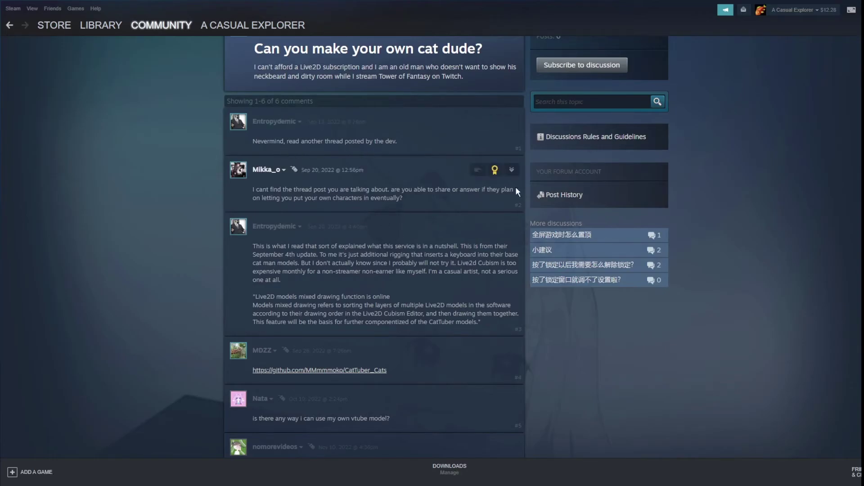
pyautogui.scroll(-2, 369, 345)
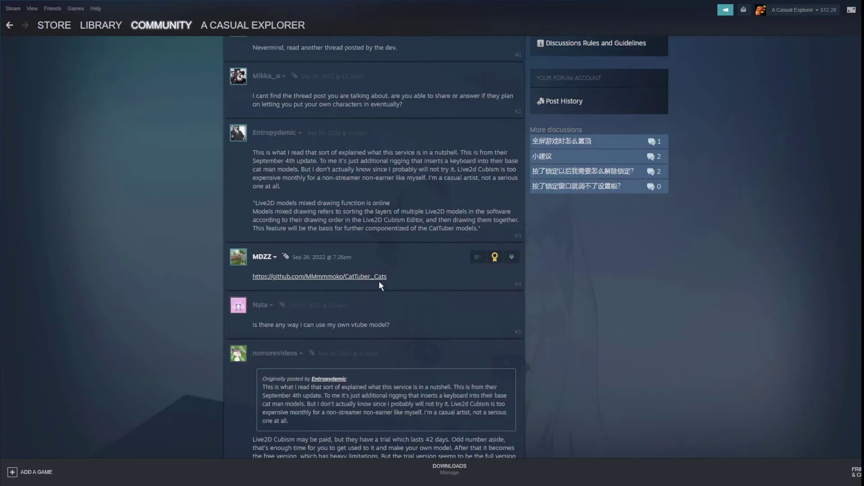
pyautogui.scroll(-3, 378, 280)
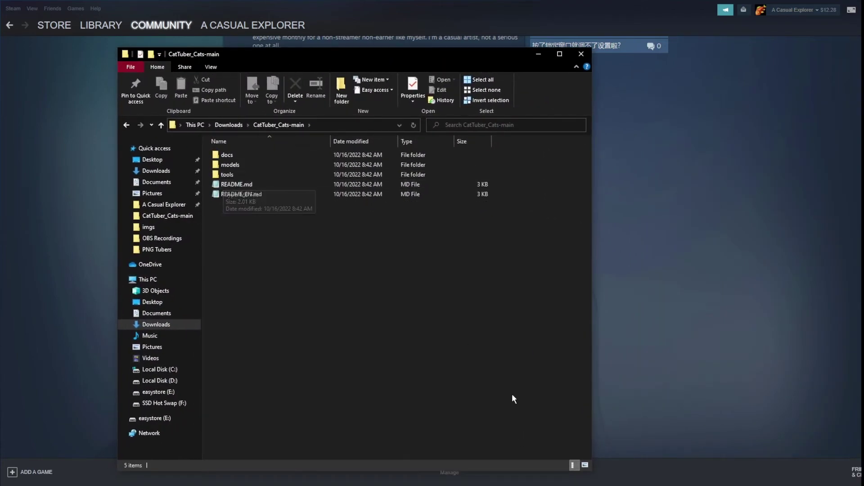
# Step: Open README_EN.md from the CatTuber_Cats-main folder, read through to its Docs and Model contribution sections, and close it
pyautogui.moveTo(403, 58); pyautogui.dragTo(336, 63)
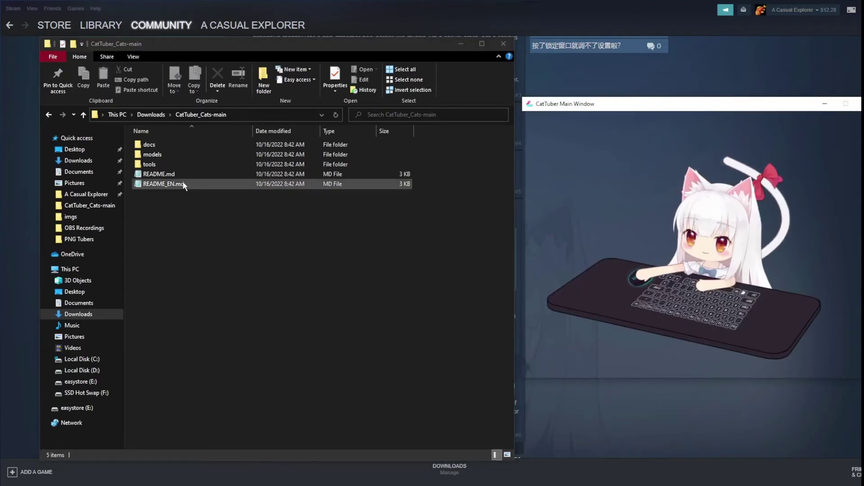
pyautogui.doubleClick(167, 184)
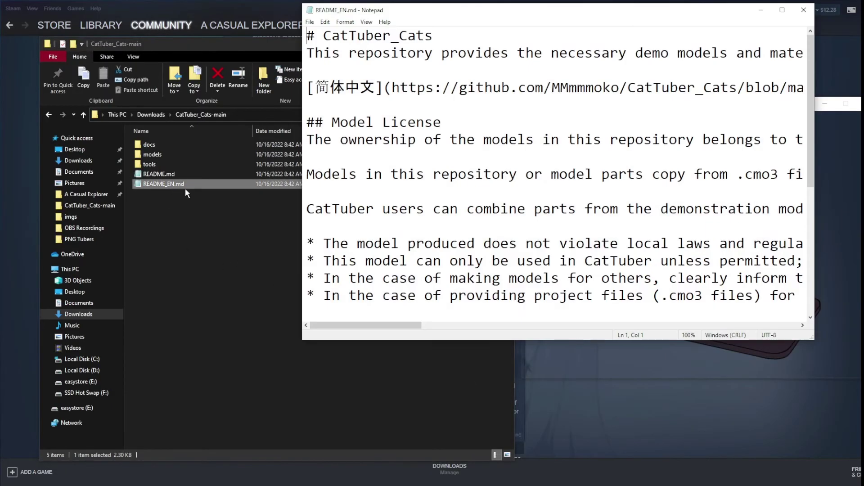
pyautogui.moveTo(591, 24); pyautogui.dragTo(357, 66)
pyautogui.scroll(-5, 355, 259)
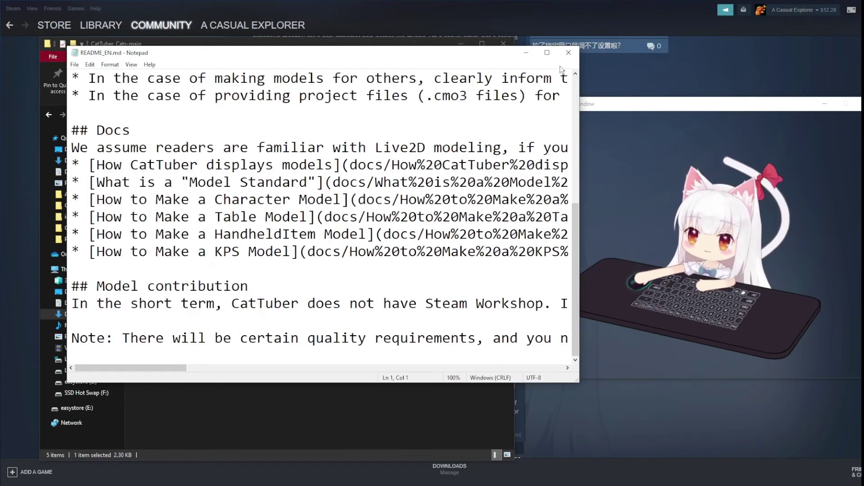
pyautogui.click(569, 52)
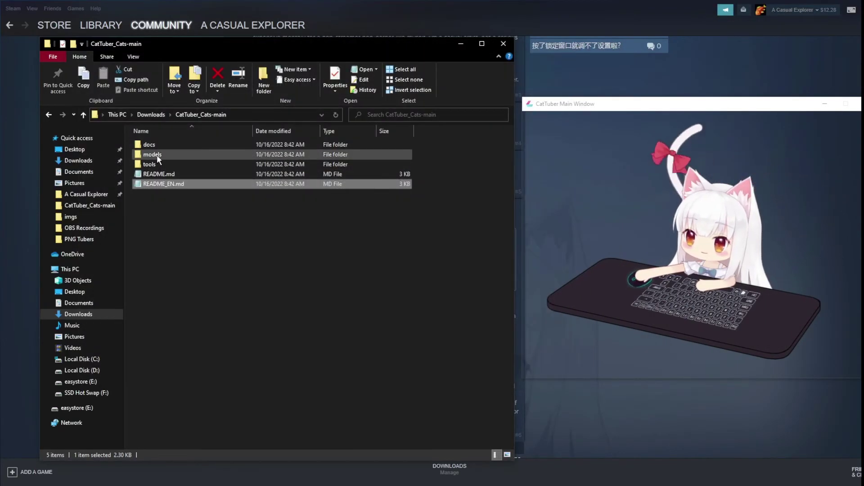
# Step: Examine the files in the models folder of CatTuber_Cats-main, and open the neighbouring docs folder
pyautogui.doubleClick(152, 154)
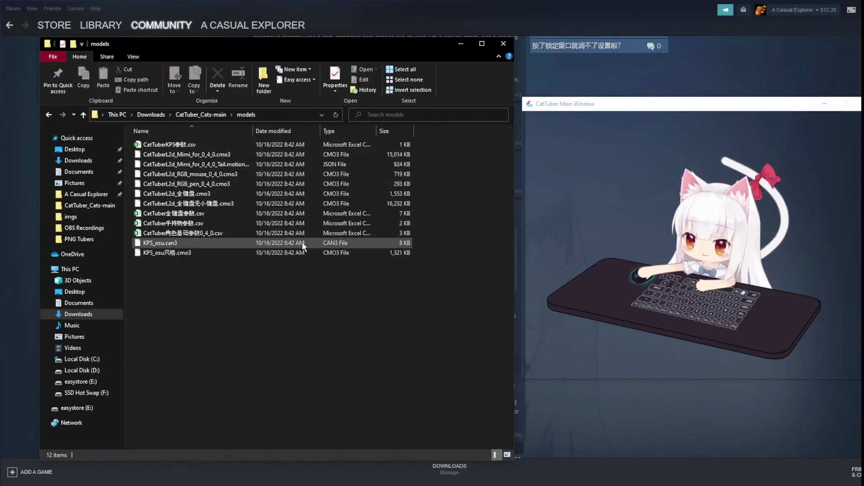
pyautogui.hotkey('alt', 'Left')
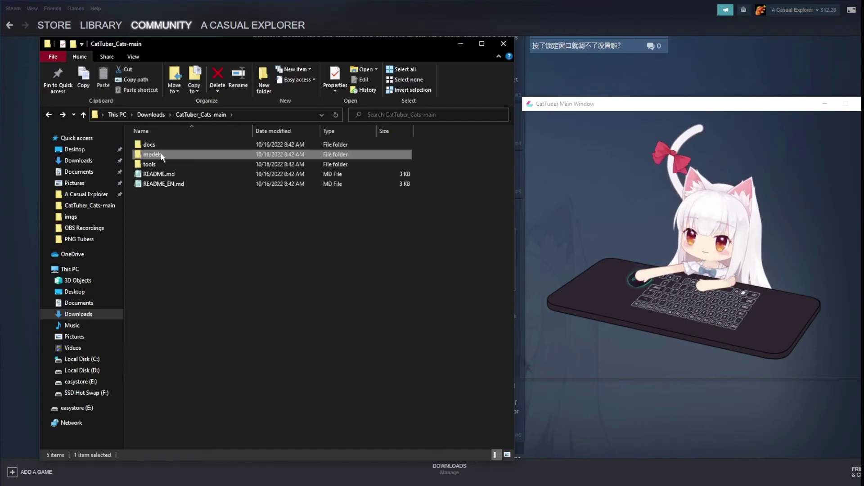
pyautogui.doubleClick(161, 144)
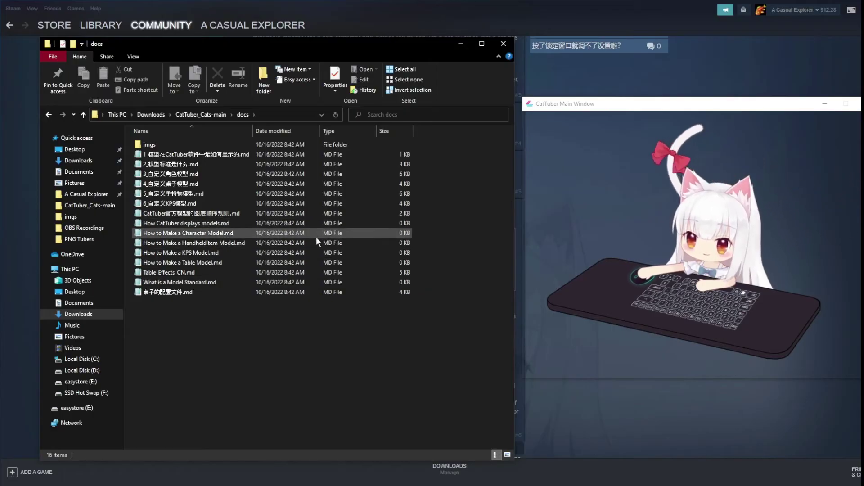
# Step: Open How to Make a HandheldItem Model.md with SumatraPDF and make it the default app for .md files
pyautogui.rightClick(194, 248)
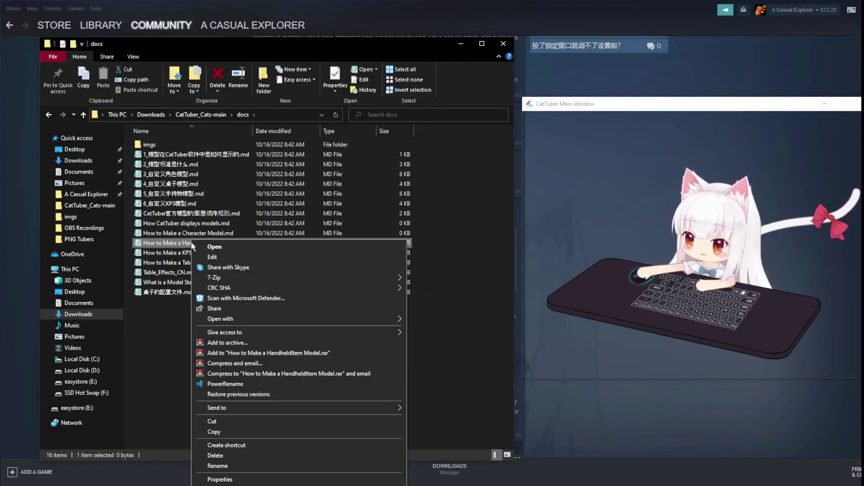
pyautogui.moveTo(238, 321)
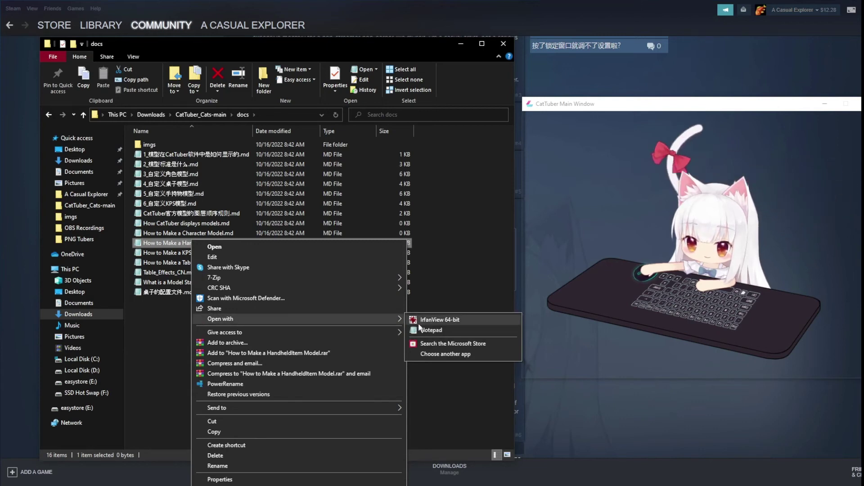
pyautogui.click(431, 354)
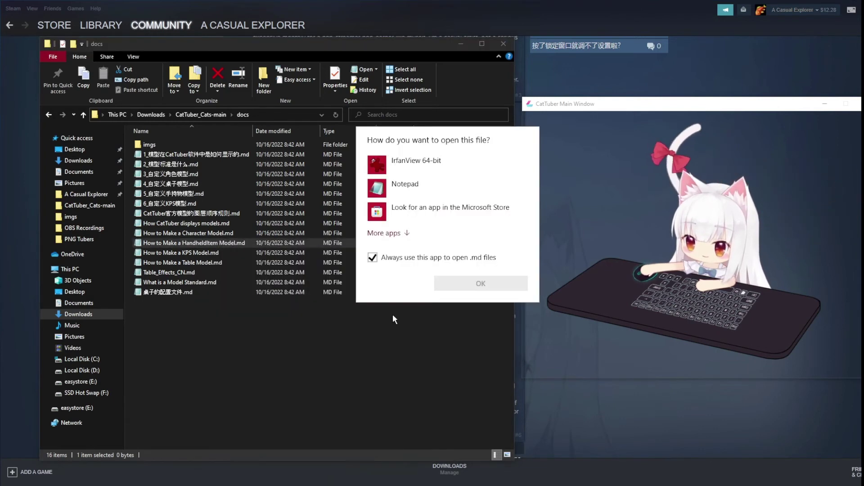
pyautogui.click(404, 236)
pyautogui.scroll(-3, 417, 279)
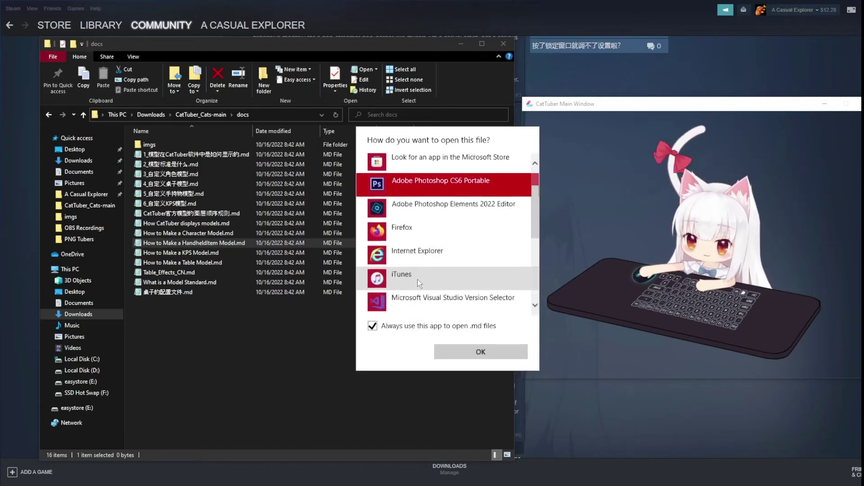
pyautogui.scroll(-4, 418, 279)
pyautogui.click(423, 230)
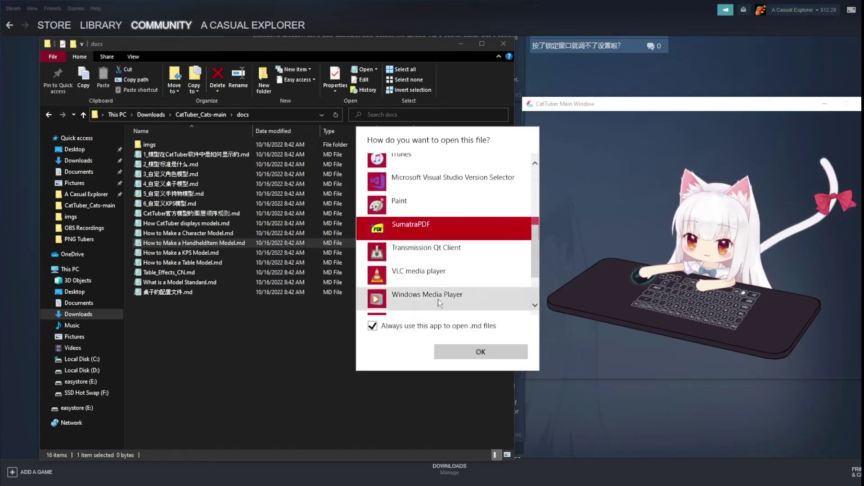
pyautogui.click(478, 353)
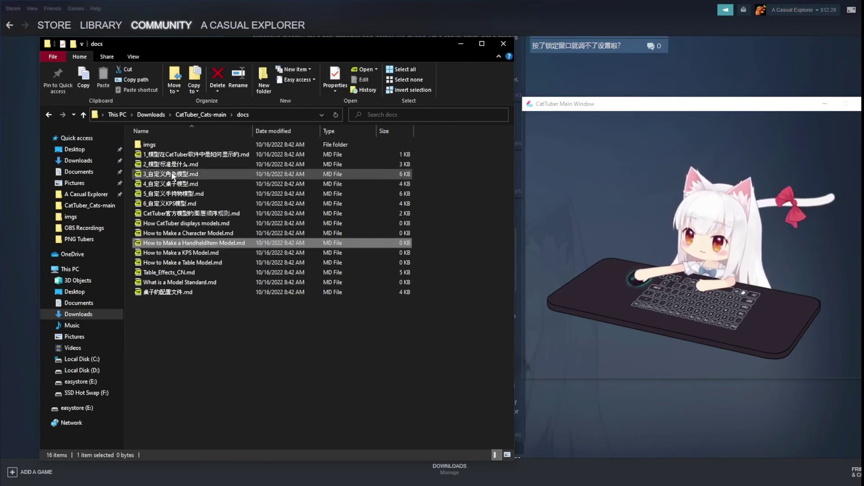
# Step: Try to open How to Make a Character Model.md, and close the docs folder and the CatTuber settings window
pyautogui.doubleClick(187, 235)
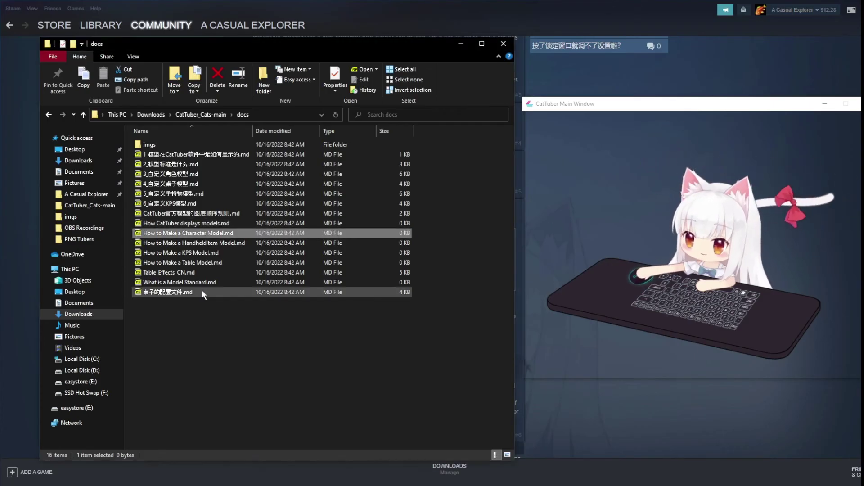
pyautogui.click(503, 46)
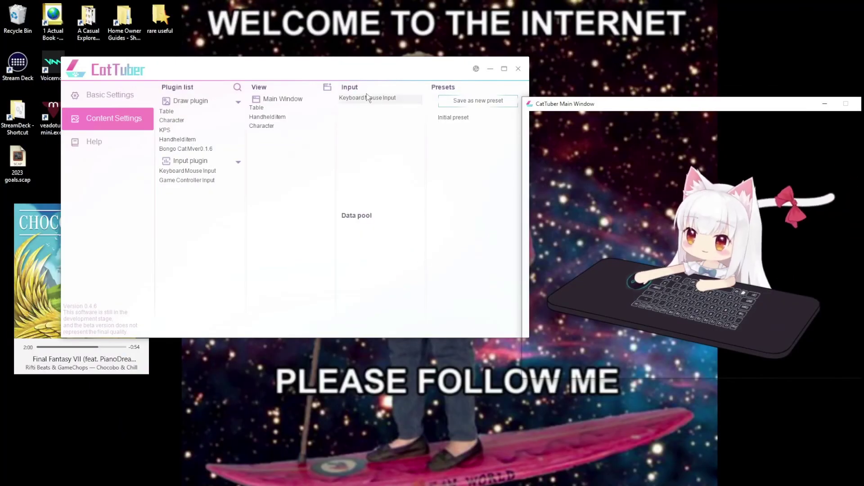
pyautogui.click(519, 69)
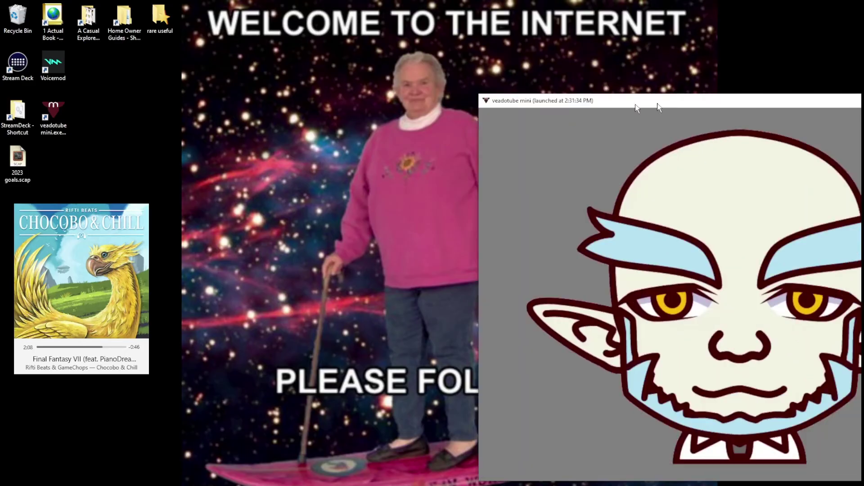
# Step: Bring the veadotube mini window into view, lower its microphone volume sensitivity marker slightly, and move the window back off this screen
pyautogui.moveTo(658, 104); pyautogui.dragTo(180, 26)
pyautogui.moveTo(230, 84)
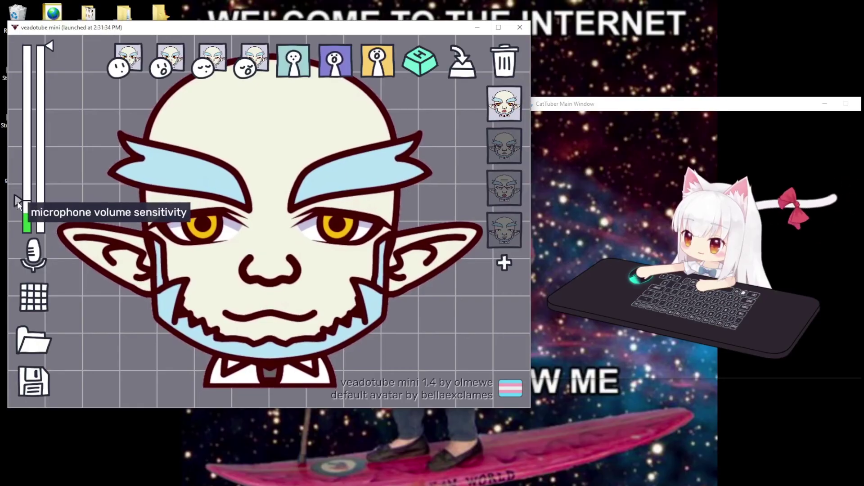
pyautogui.moveTo(17, 196); pyautogui.dragTo(18, 215)
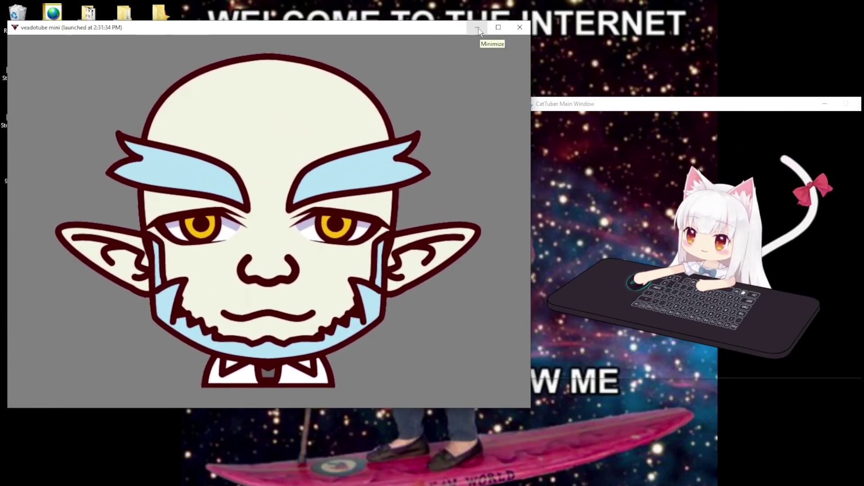
pyautogui.moveTo(314, 268)
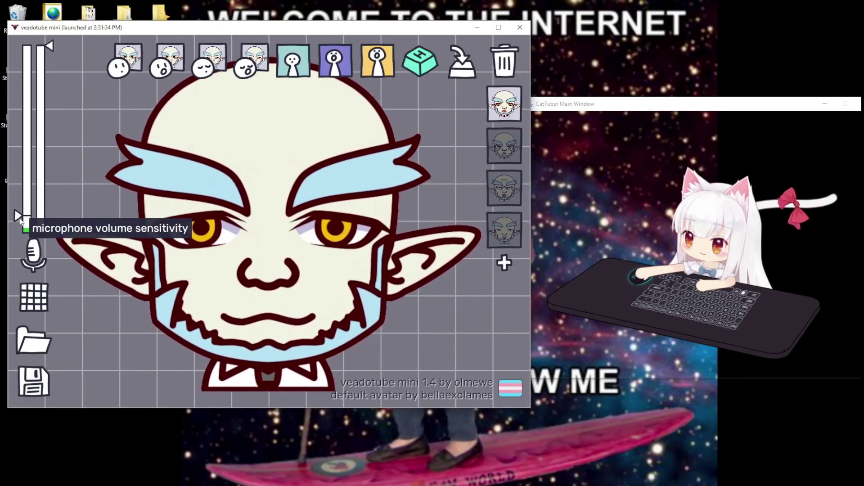
pyautogui.moveTo(180, 27); pyautogui.dragTo(863, 46)
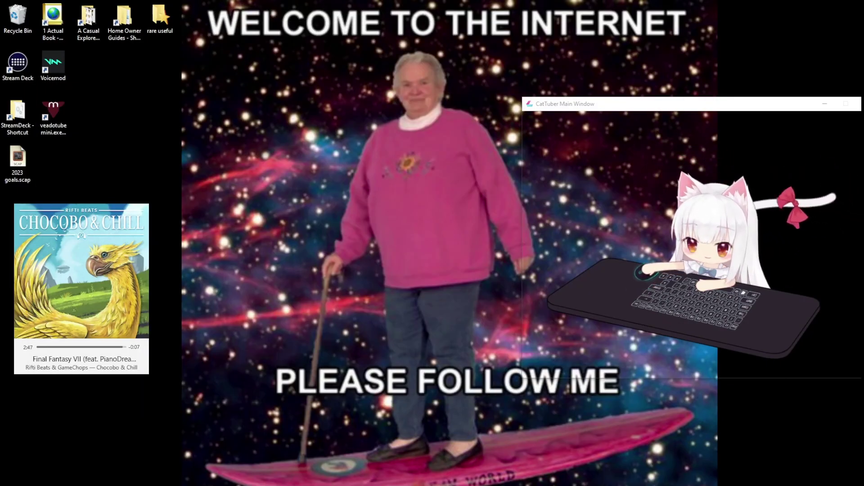
pyautogui.hotkey('alt', 'F4')
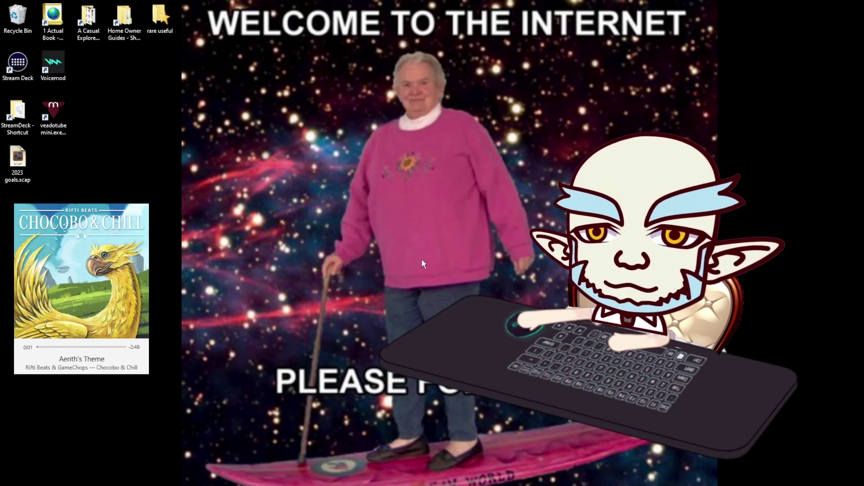
pyautogui.press('a')
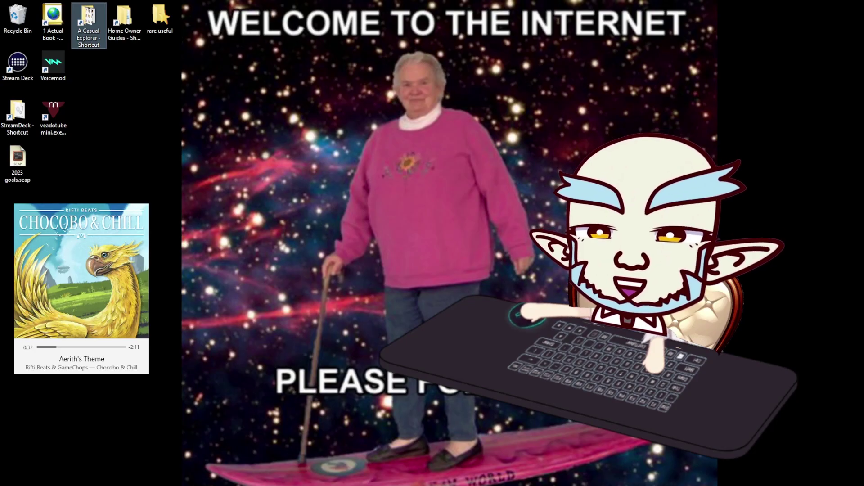
# Step: Switch to Chrome and play the Chinese (Simplified) translation of thank you "Moko" for making this program aloud
pyautogui.hotkey('alt', 'Tab')
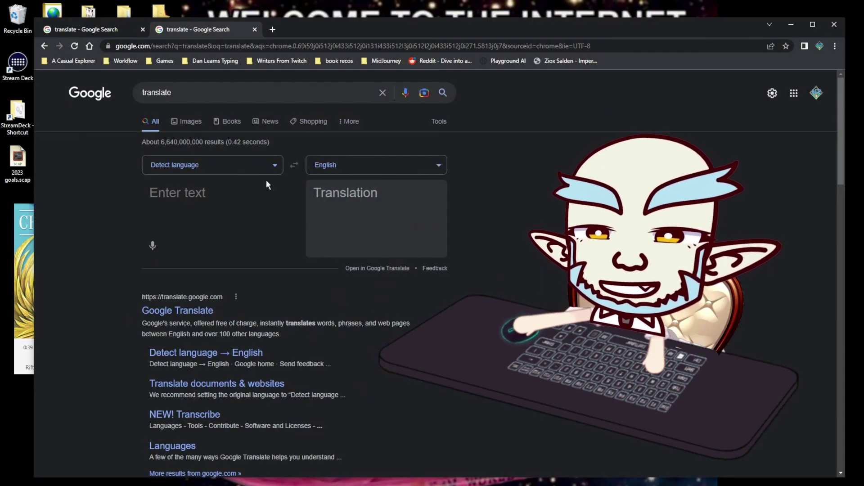
pyautogui.hotkey('alt', 'Tab')
pyautogui.click(339, 298)
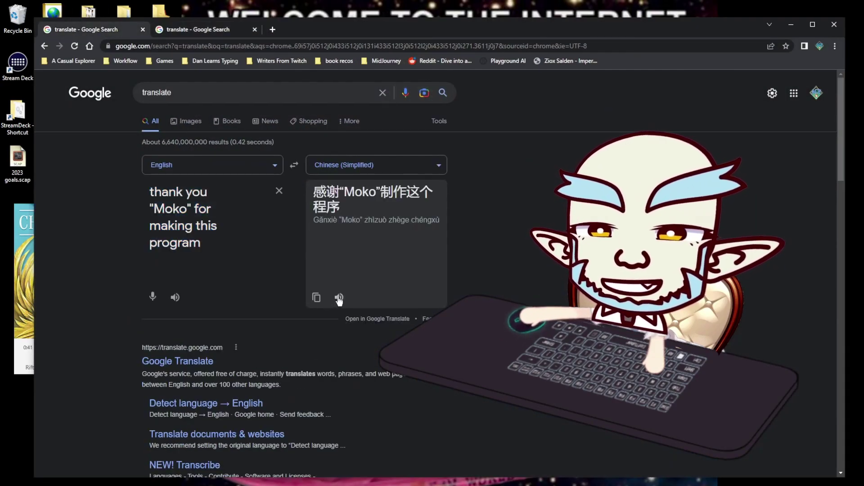